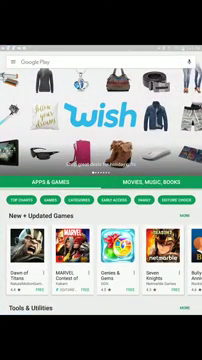
Search the Play Store for 'quick p', open QuickPic Gallery's listing and start installing
left_click(60, 62)
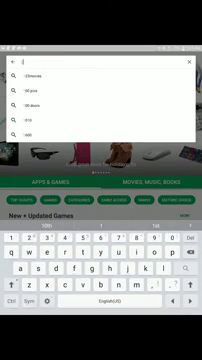
type("su")
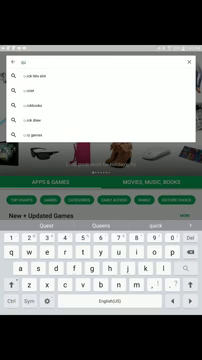
type("ick")
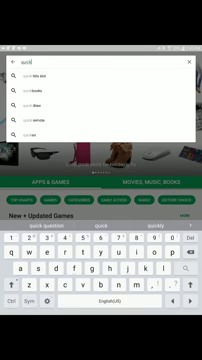
type(" p")
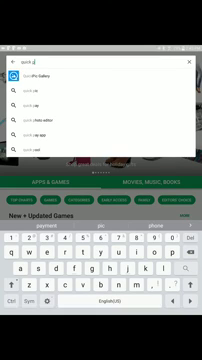
left_click(40, 75)
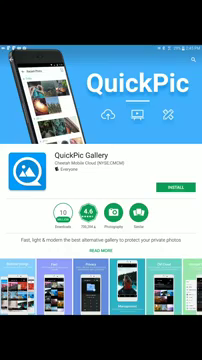
left_click(175, 187)
Accept QuickPic Gallery's permissions so the installation begins
left_click(132, 210)
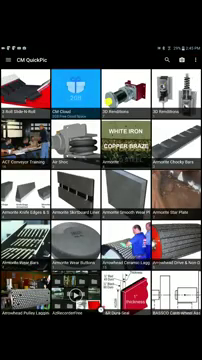
scroll(101, 200, "down", 5)
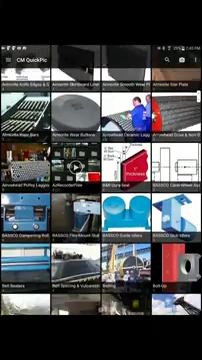
scroll(101, 200, "down", 3)
scroll(101, 200, "up", 5)
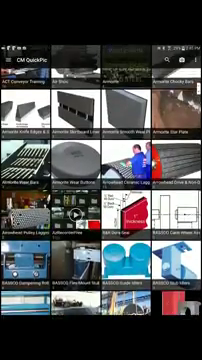
scroll(101, 200, "down", 3)
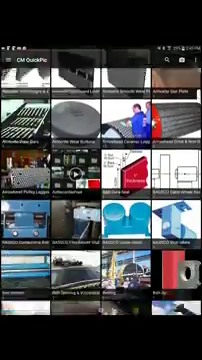
scroll(101, 200, "down", 5)
scroll(101, 200, "down", 3)
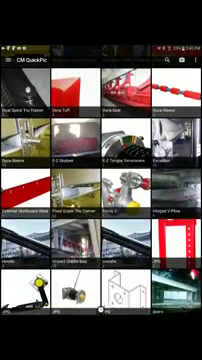
scroll(101, 200, "up", 3)
scroll(101, 200, "up", 7)
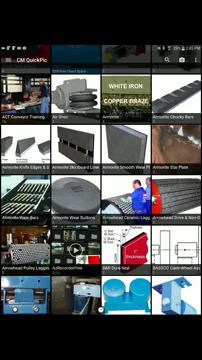
Set the gallery's Mode to Explorer to list the internal storage folders
left_click(195, 60)
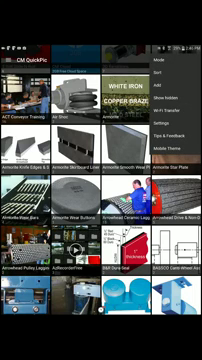
left_click(165, 59)
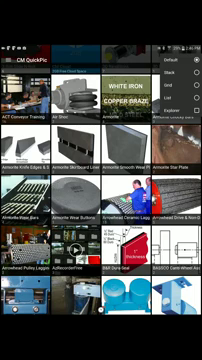
left_click(175, 110)
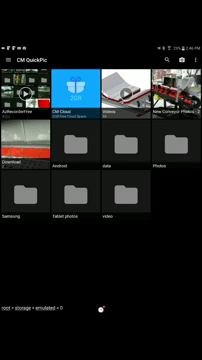
Browse Photos > Conveyor Idlers, return to Photos, and close the full-screen trailer photo
left_click(176, 143)
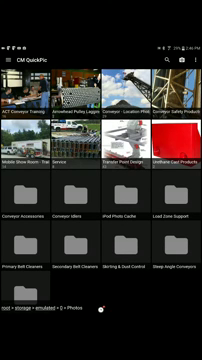
scroll(101, 180, "down", 1)
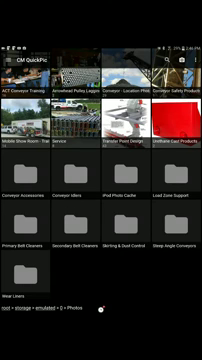
left_click(76, 175)
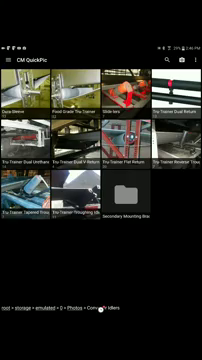
left_click(101, 309)
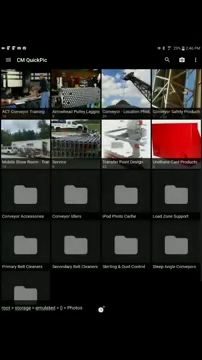
key("Escape")
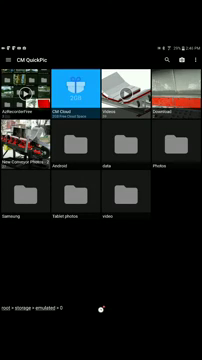
Open the Tablet photos folder and its eight-photo Service album
left_click(75, 192)
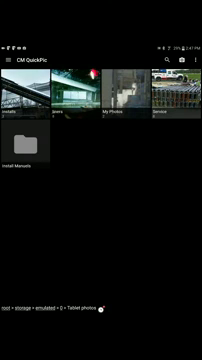
left_click(176, 92)
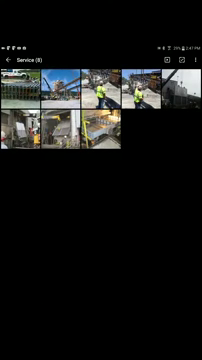